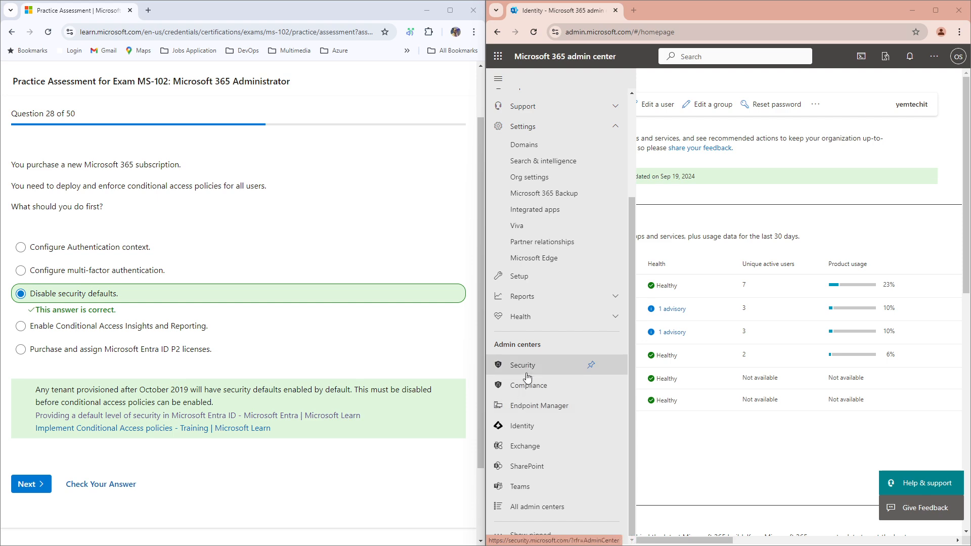
Launch the Microsoft Entra admin center from the Identity link under Admin centers
left_click(522, 425)
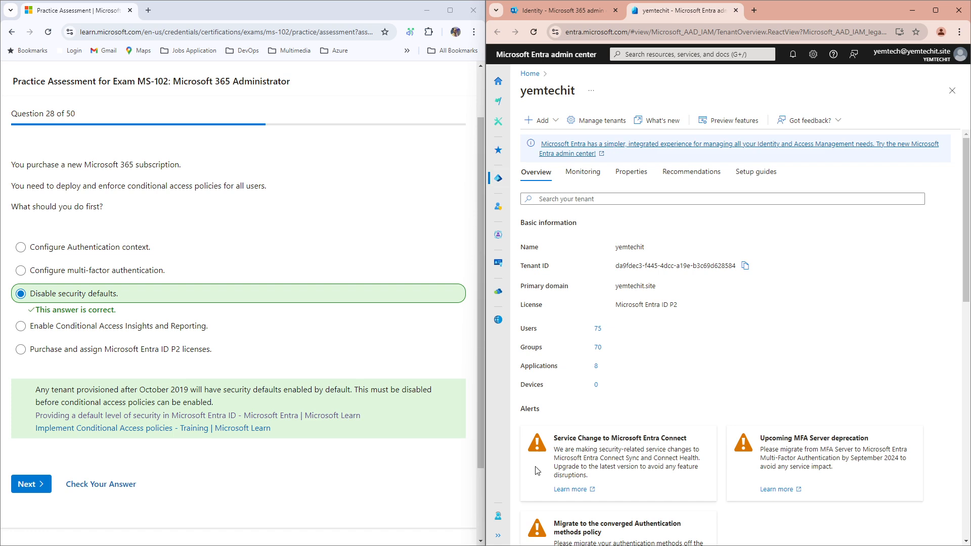
Show the tenant's Properties from Identity > Overview with the navigation expanded
left_click(498, 539)
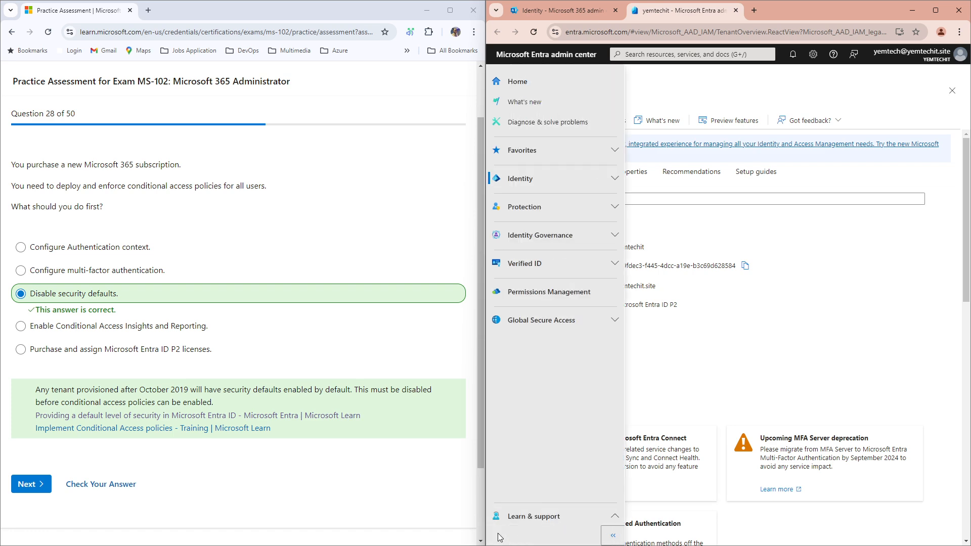
left_click(524, 178)
left_click(522, 200)
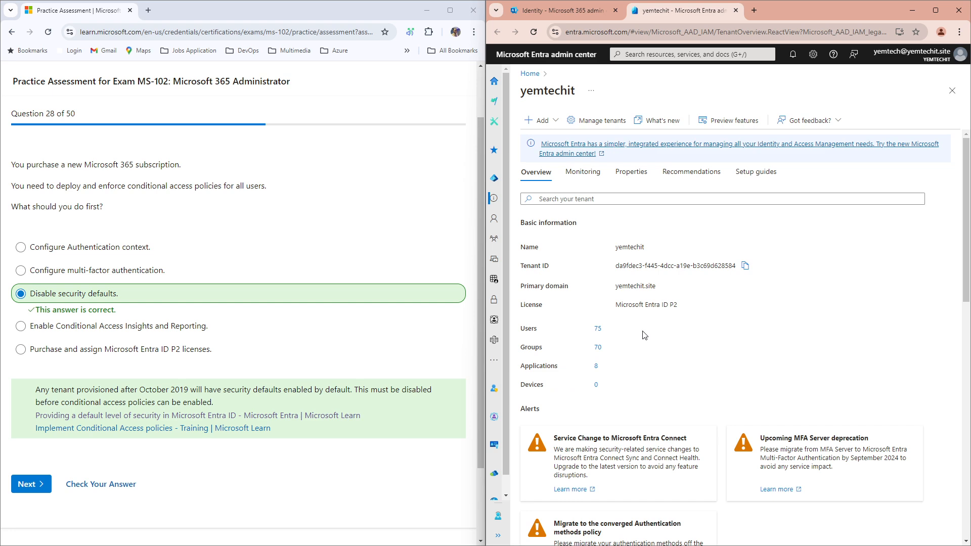
scroll(619, 351, "down", 1)
scroll(620, 351, "down", 2)
scroll(619, 358, "down", 2)
scroll(620, 370, "up", 2)
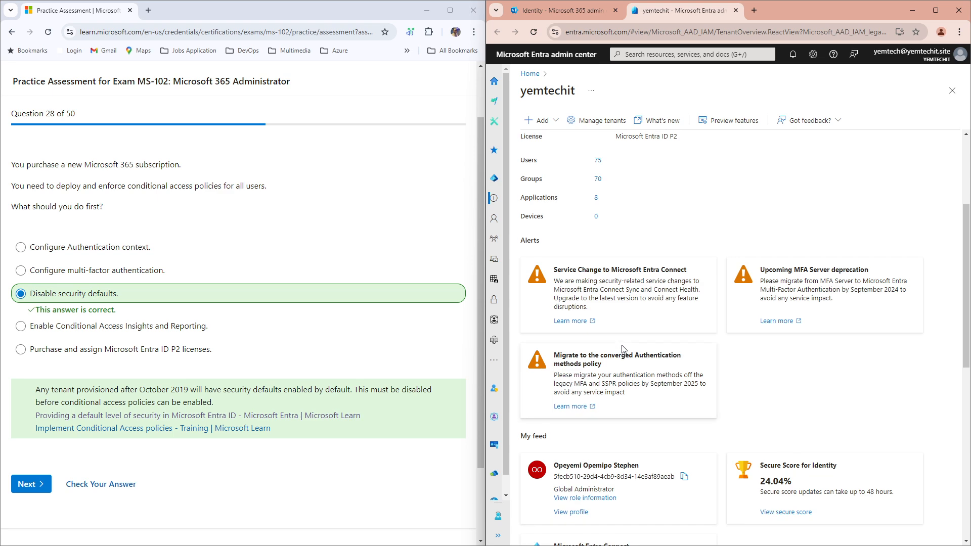
scroll(624, 349, "up", 2)
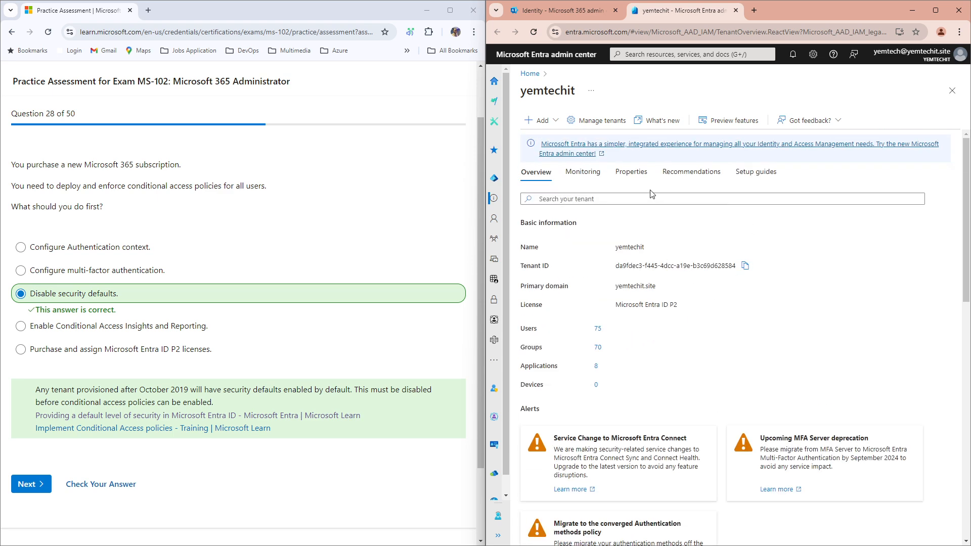
left_click(635, 176)
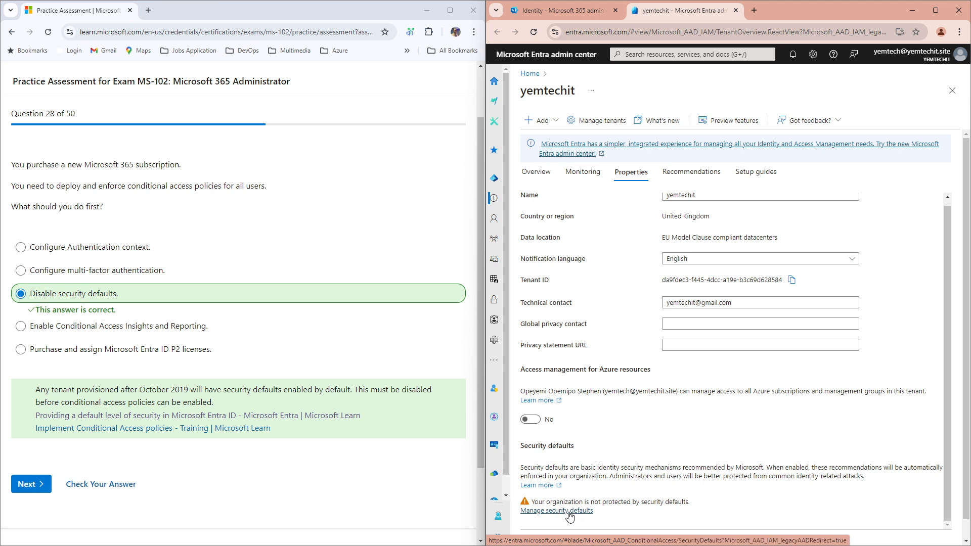
Review the Manage security defaults pane and keep it on Disabled (not recommended)
left_click(570, 512)
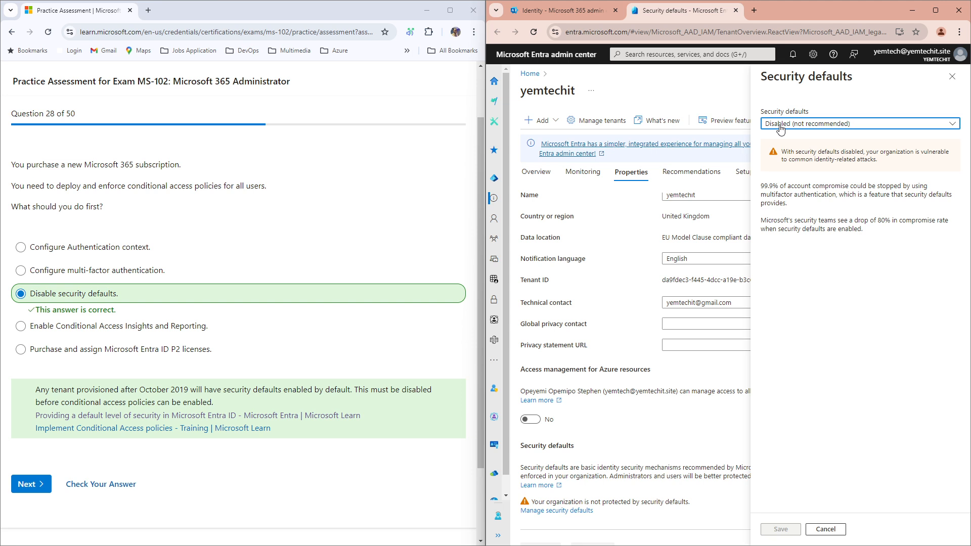
left_click(781, 127)
left_click(780, 130)
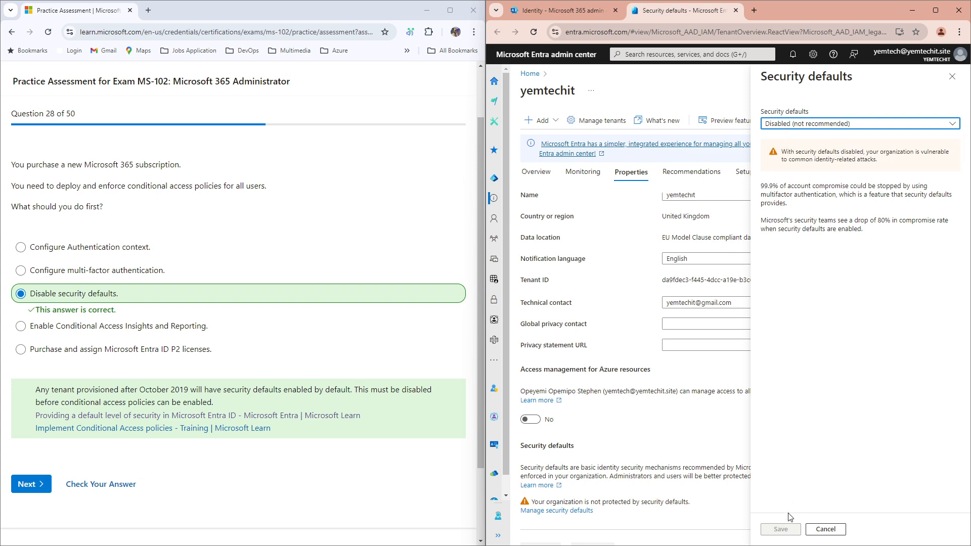